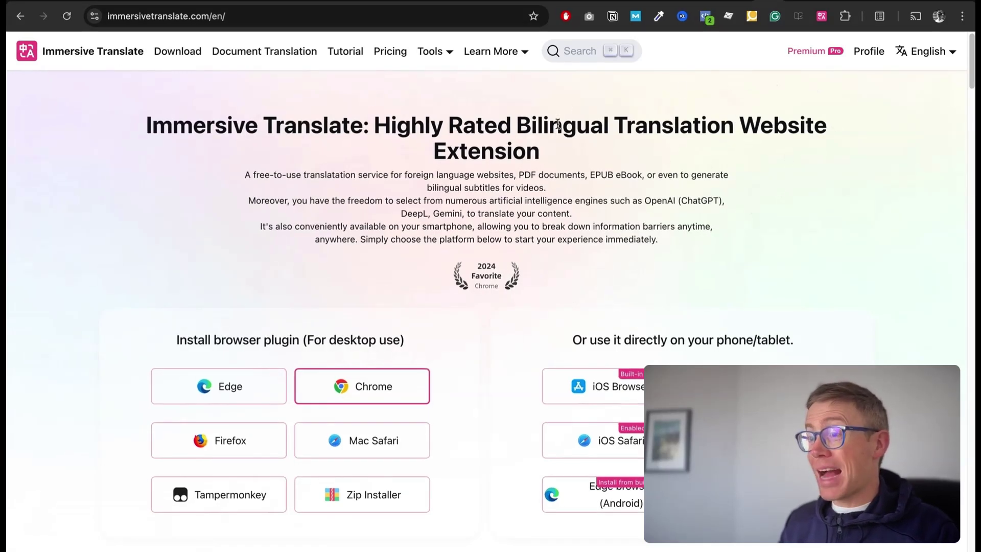
# Review the translation service options, keep OpenAI, and switch to the Dagens Nyheter article.
pyautogui.click(822, 17)
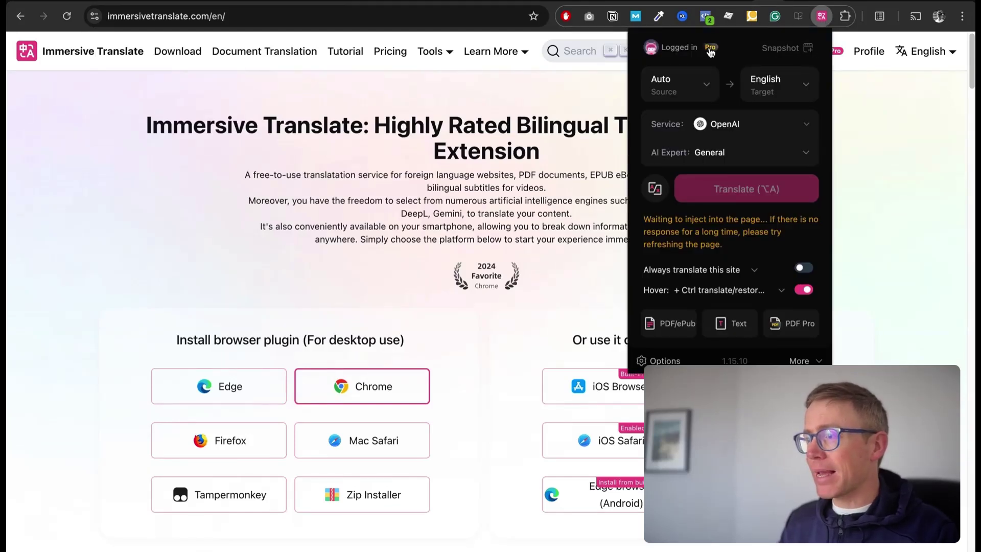
pyautogui.click(740, 128)
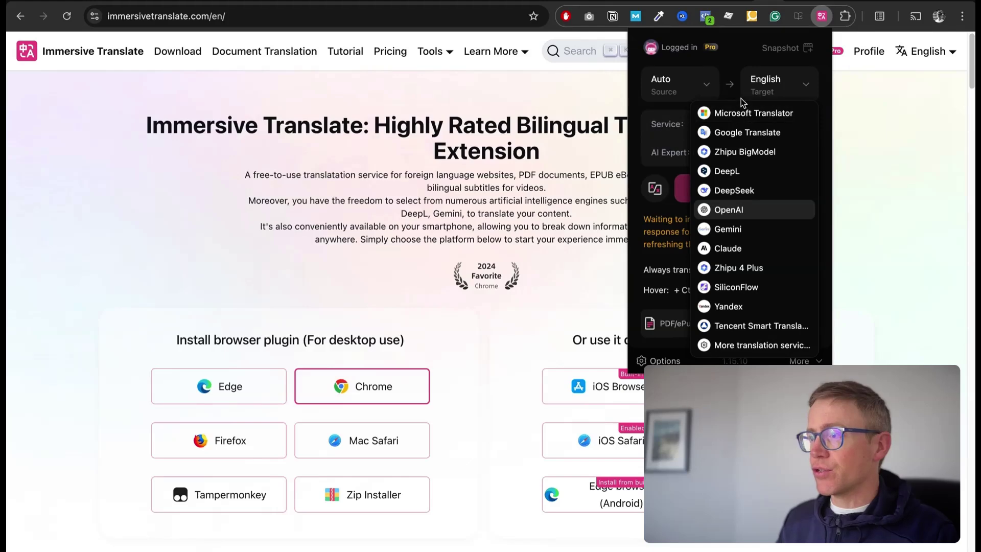
pyautogui.click(733, 72)
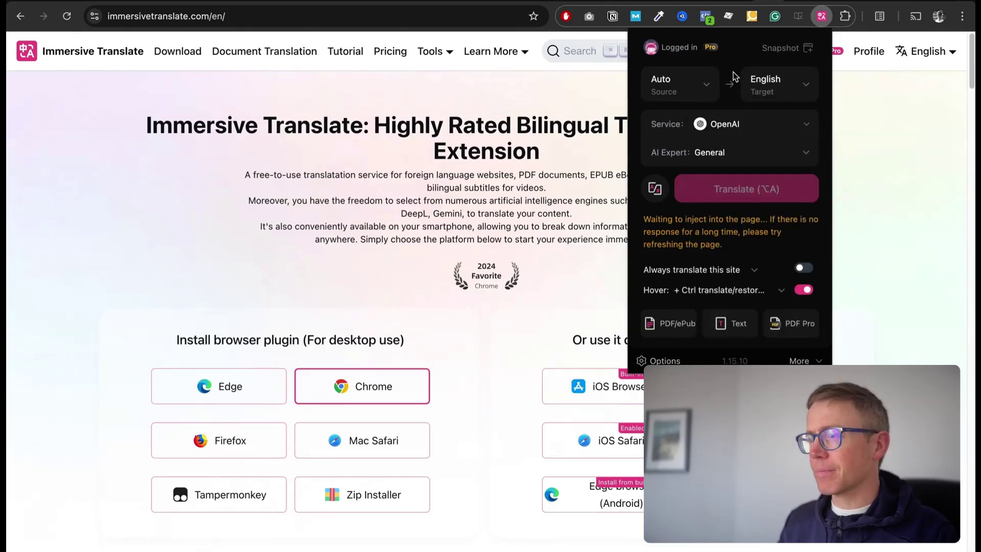
pyautogui.click(924, 200)
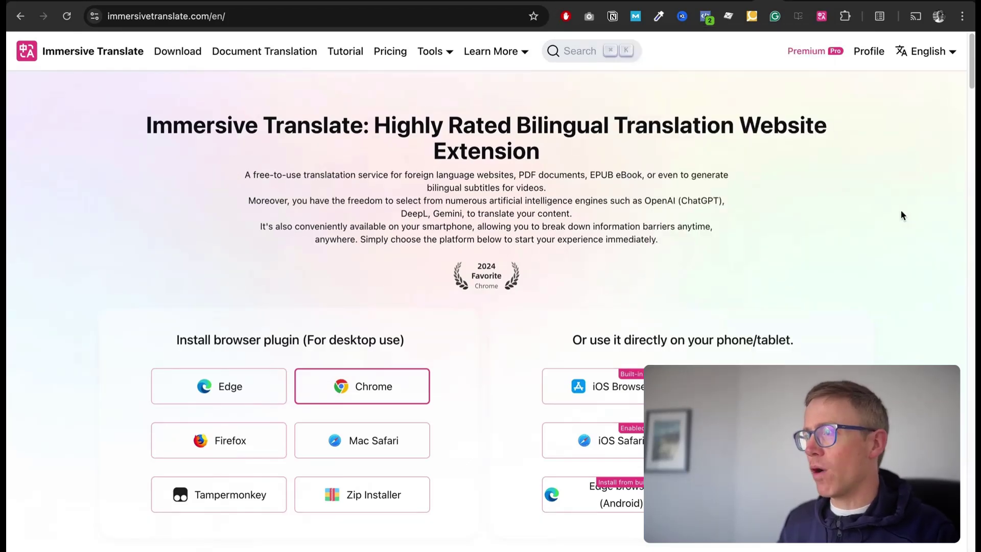
pyautogui.click(864, 2)
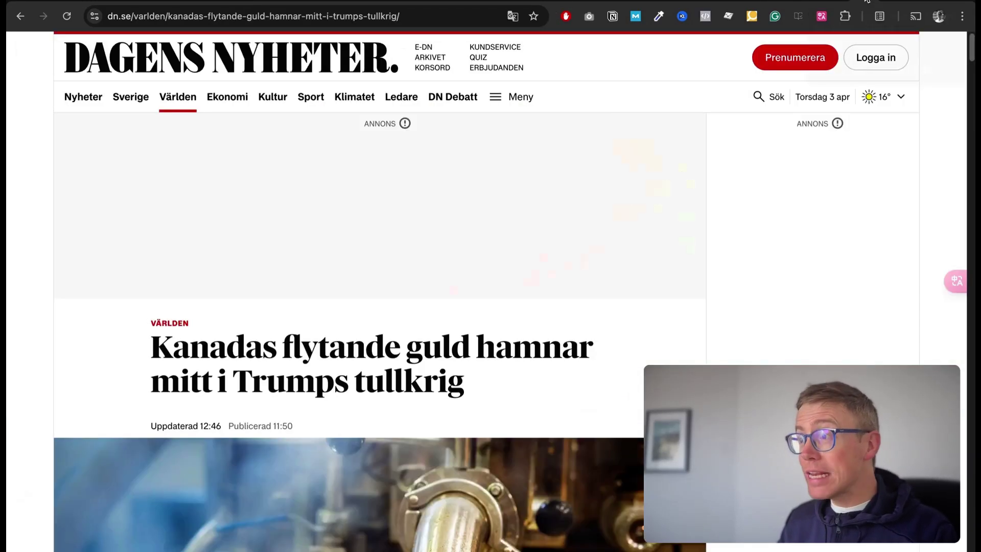
# Translate the Swedish Dagens Nyheter article into English with Immersive Translate.
pyautogui.scroll(-3, 808, 300)
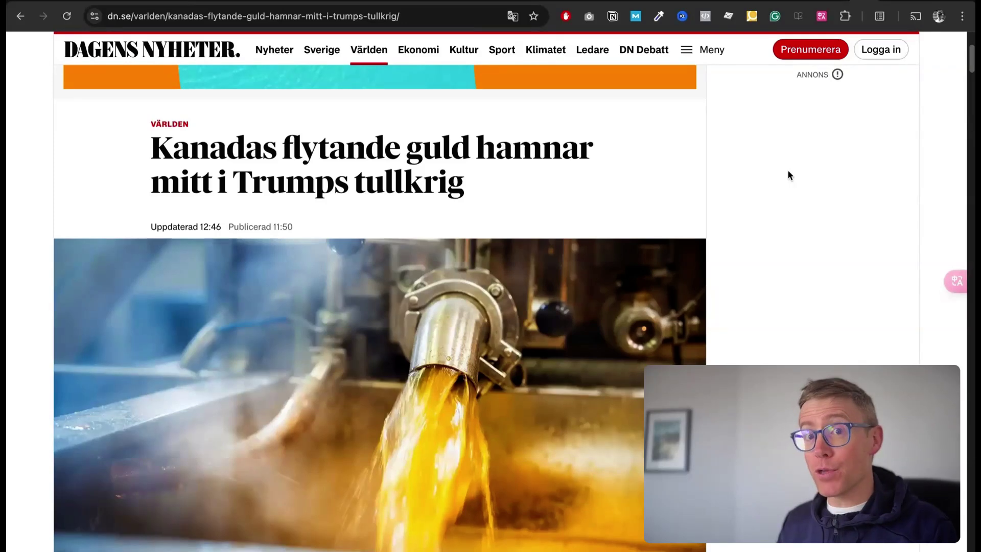
pyautogui.click(821, 17)
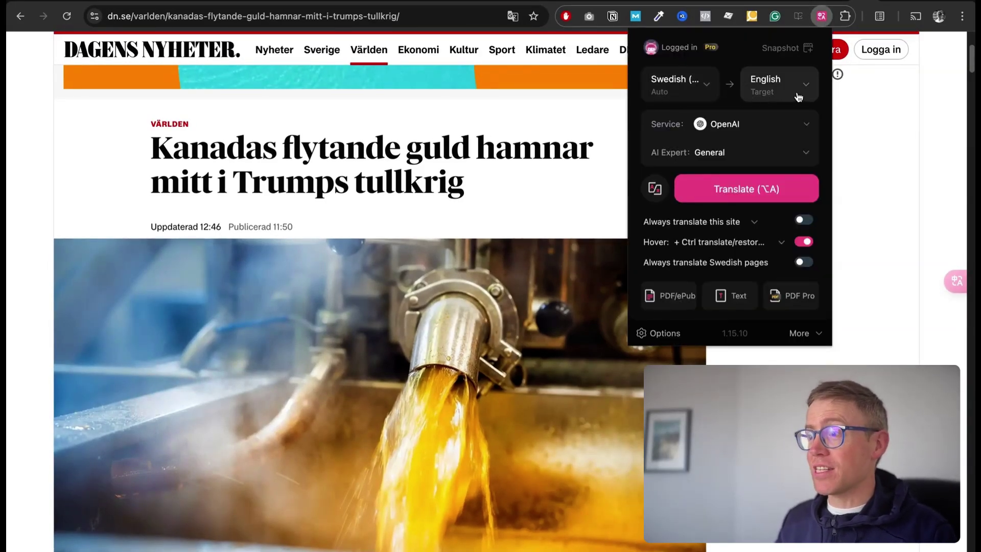
pyautogui.click(541, 163)
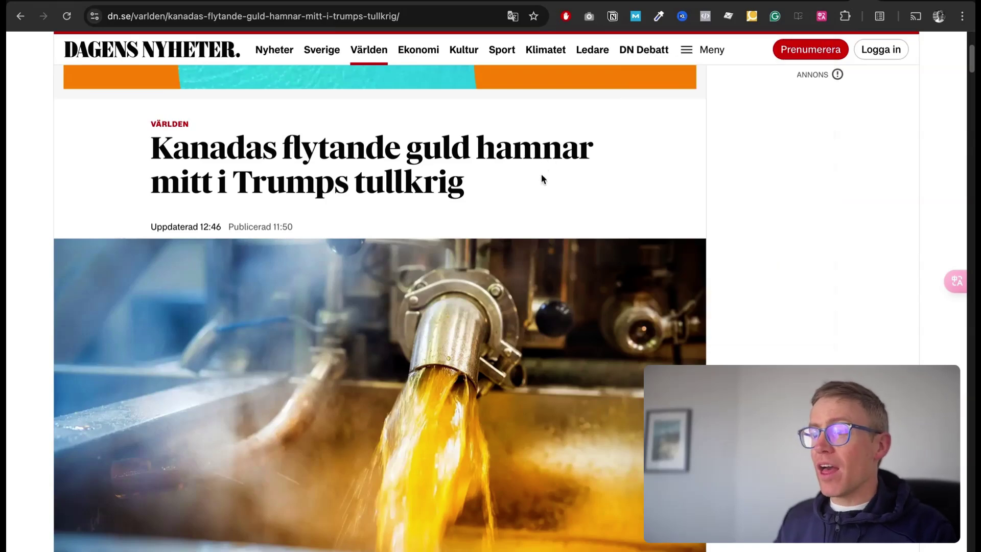
pyautogui.scroll(2, 541, 173)
pyautogui.scroll(-3, 541, 179)
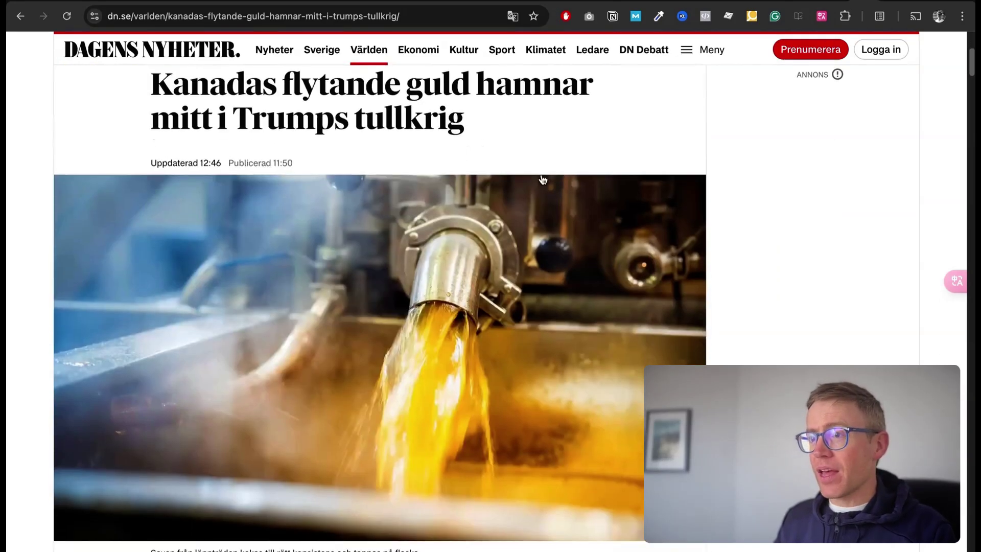
pyautogui.click(821, 18)
pyautogui.click(744, 190)
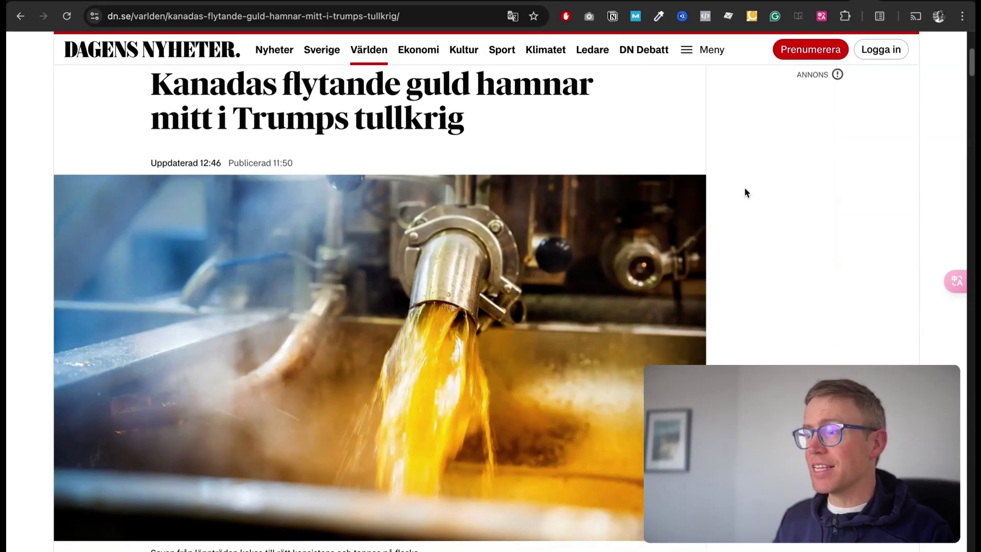
# Highlight an English translated paragraph, then switch to the Leonardo English maple syrup podcast page.
pyautogui.scroll(-3, 666, 173)
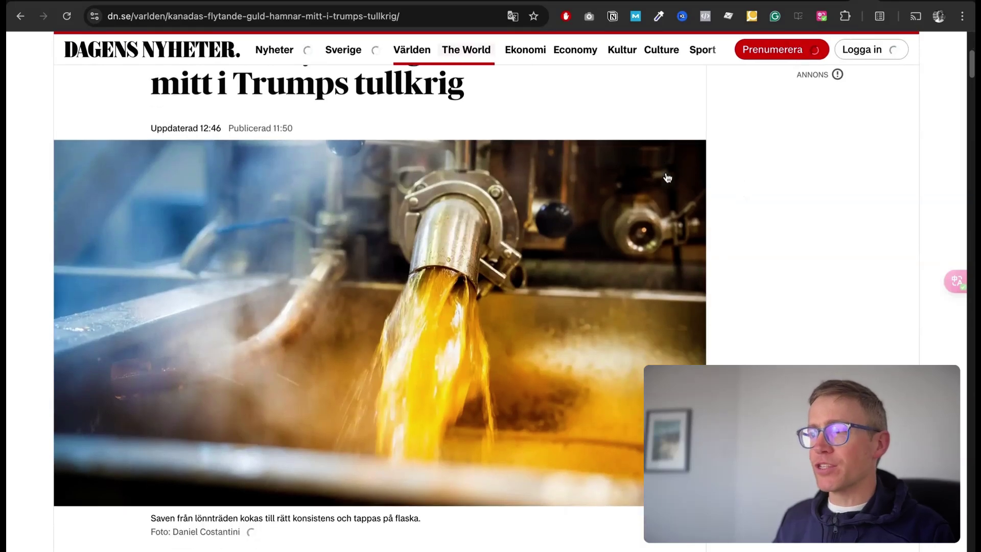
pyautogui.scroll(-2, 667, 177)
pyautogui.scroll(-8, 500, 387)
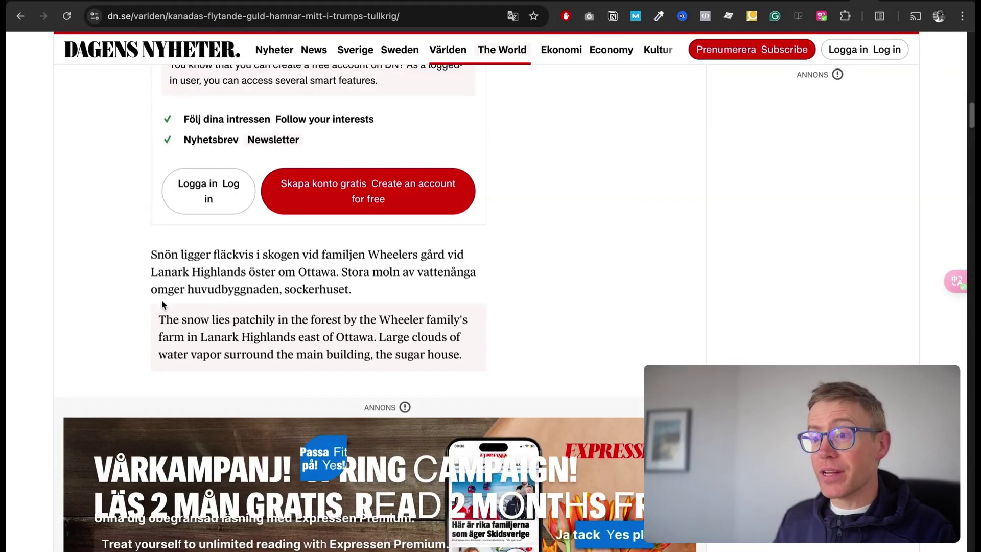
pyautogui.moveTo(156, 257); pyautogui.dragTo(400, 313)
pyautogui.click(398, 319)
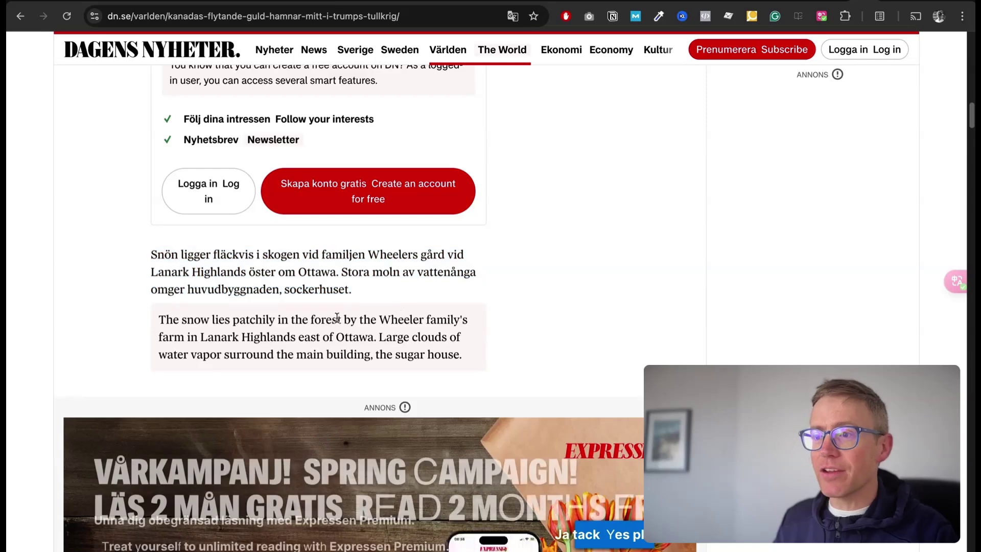
pyautogui.moveTo(166, 319)
pyautogui.mouseDown()
pyautogui.moveTo(460, 338)
pyautogui.moveTo(465, 351)
pyautogui.moveTo(190, 337)
pyautogui.moveTo(155, 319)
pyautogui.mouseUp()
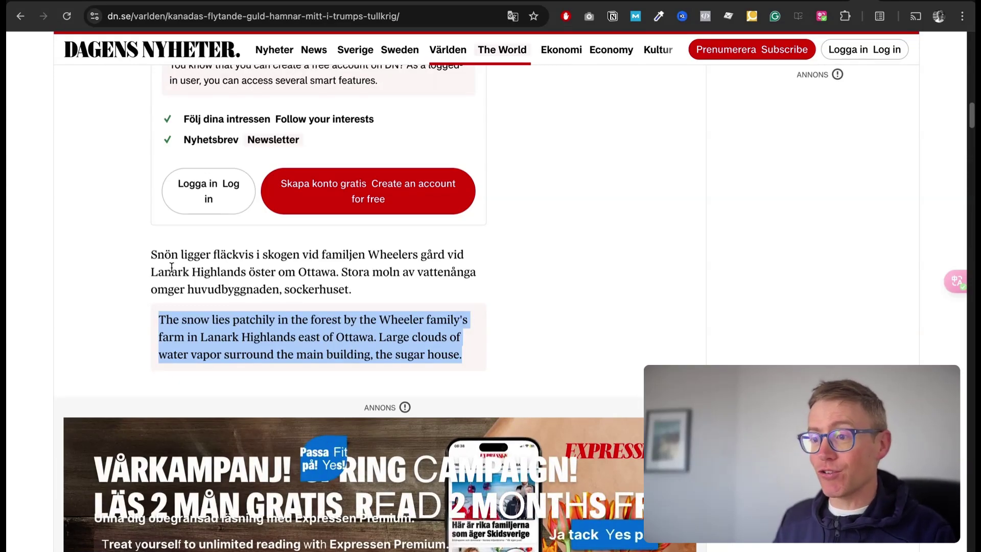
pyautogui.scroll(10, 171, 267)
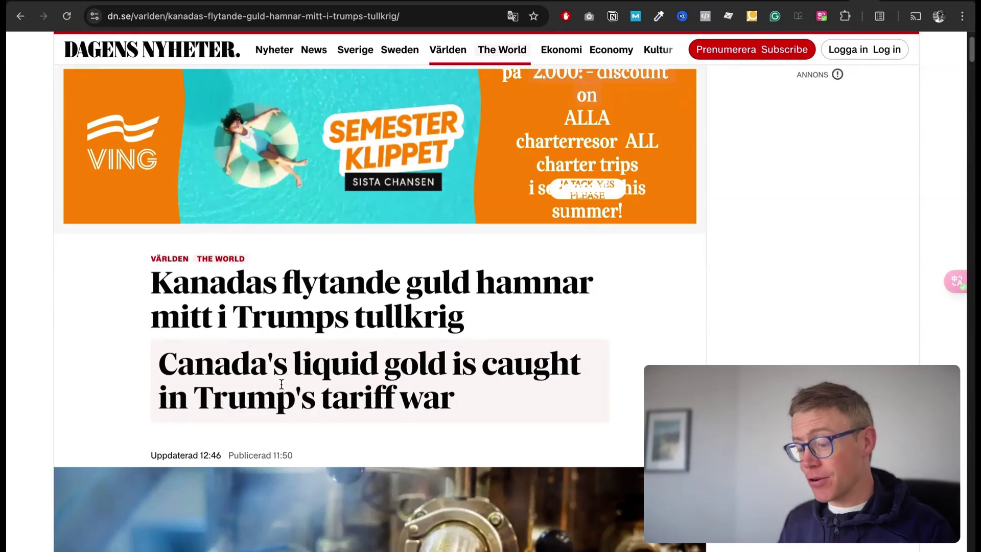
pyautogui.hotkey('ctrl', 'Tab')
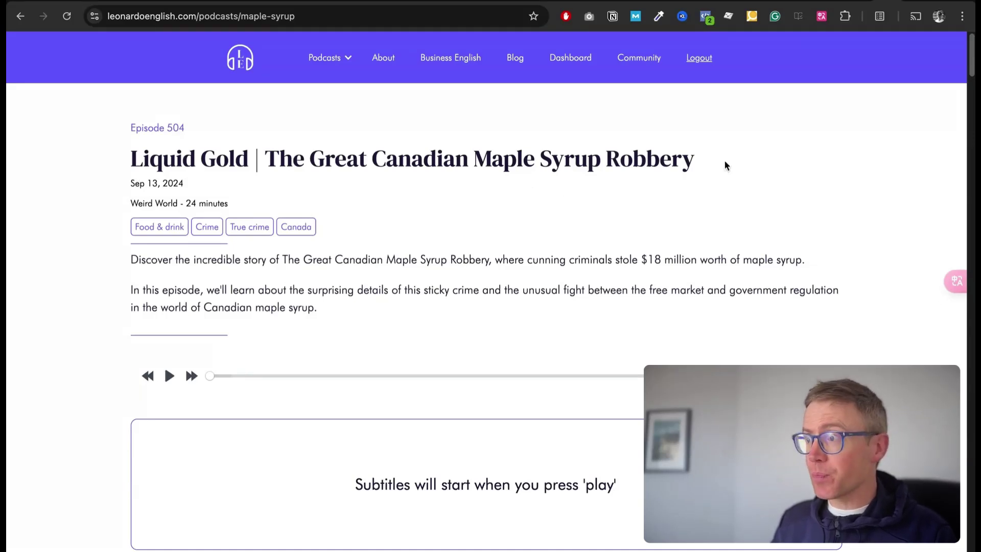
# Change the translation target language to Spanish (Español).
pyautogui.click(820, 17)
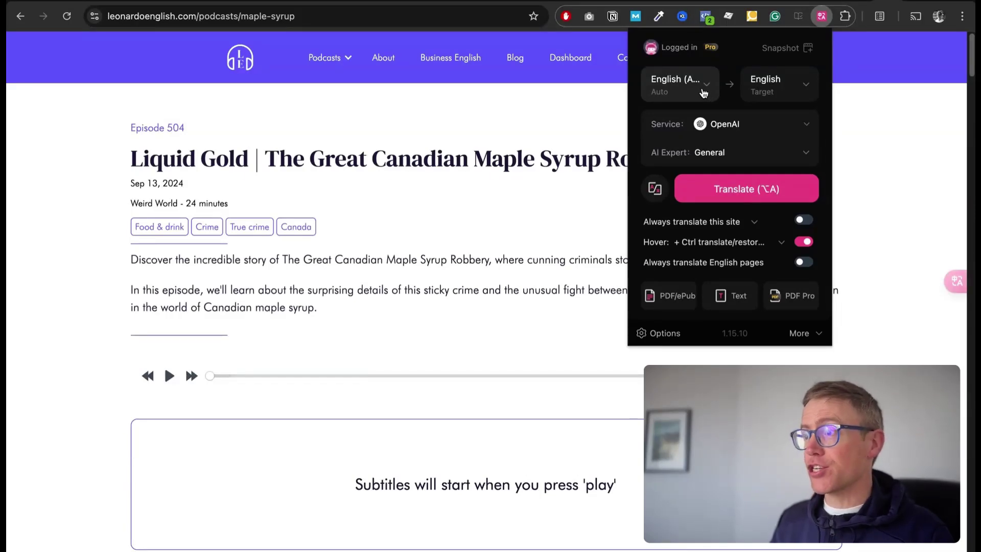
pyautogui.click(778, 85)
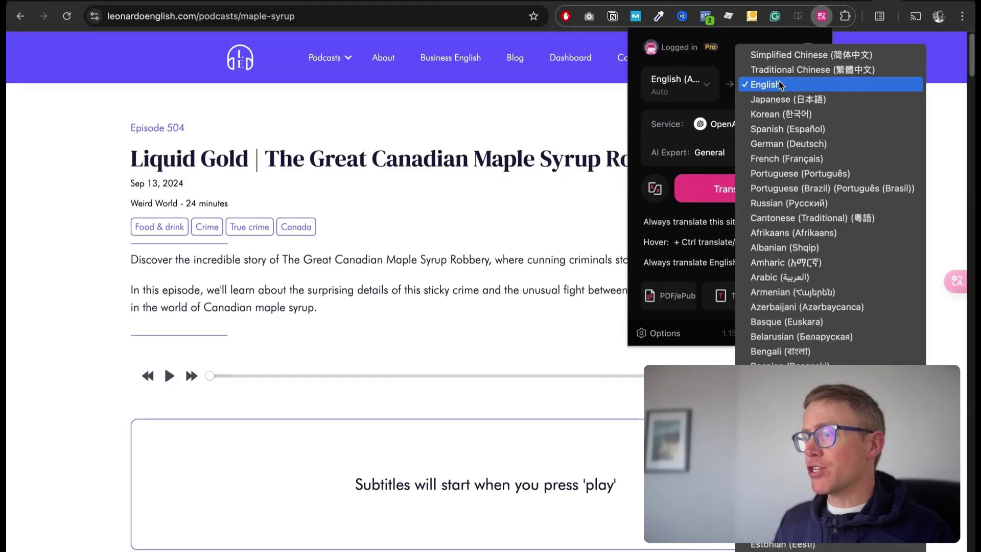
pyautogui.click(786, 132)
pyautogui.click(882, 164)
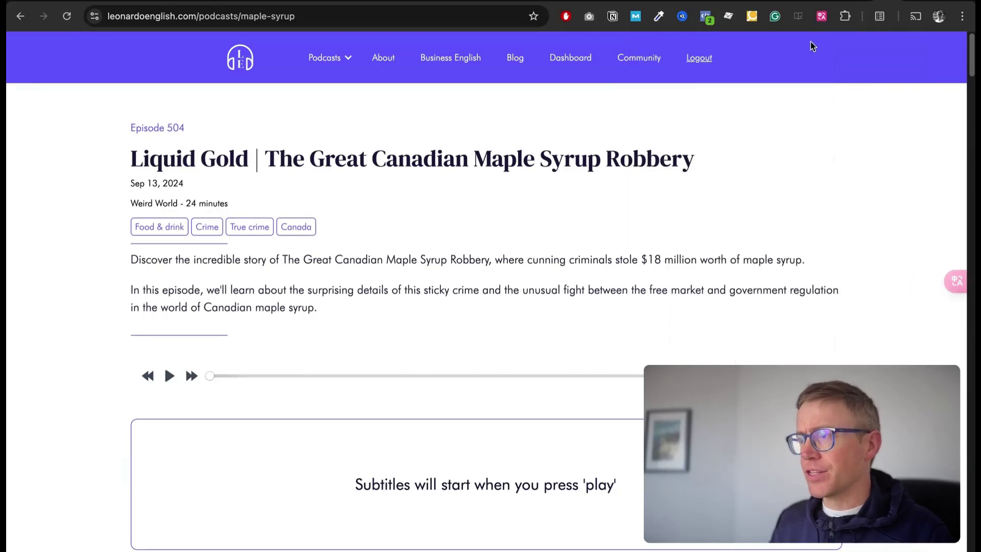
# Scroll down to the podcast transcript and bring the translation panel back up.
pyautogui.click(820, 16)
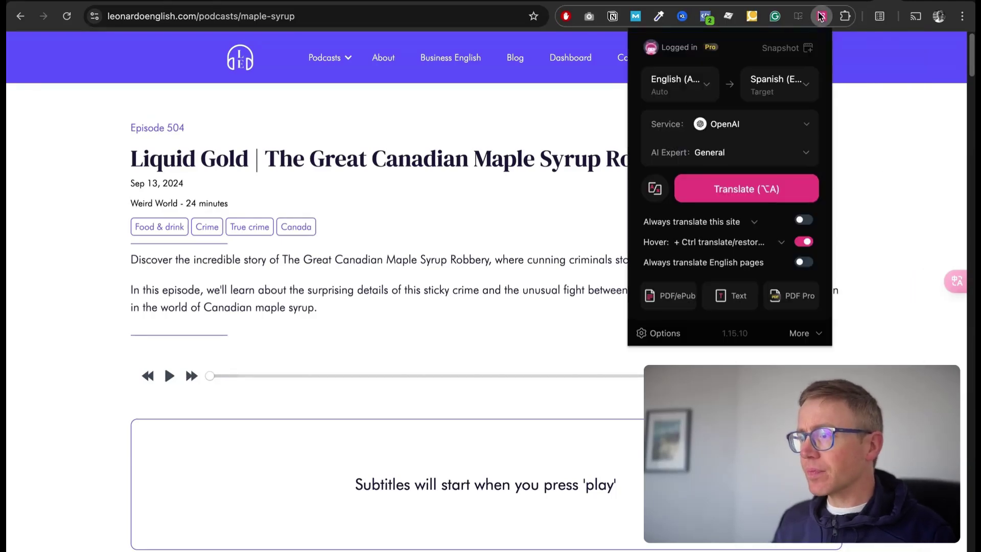
pyautogui.click(880, 117)
pyautogui.scroll(-12, 736, 157)
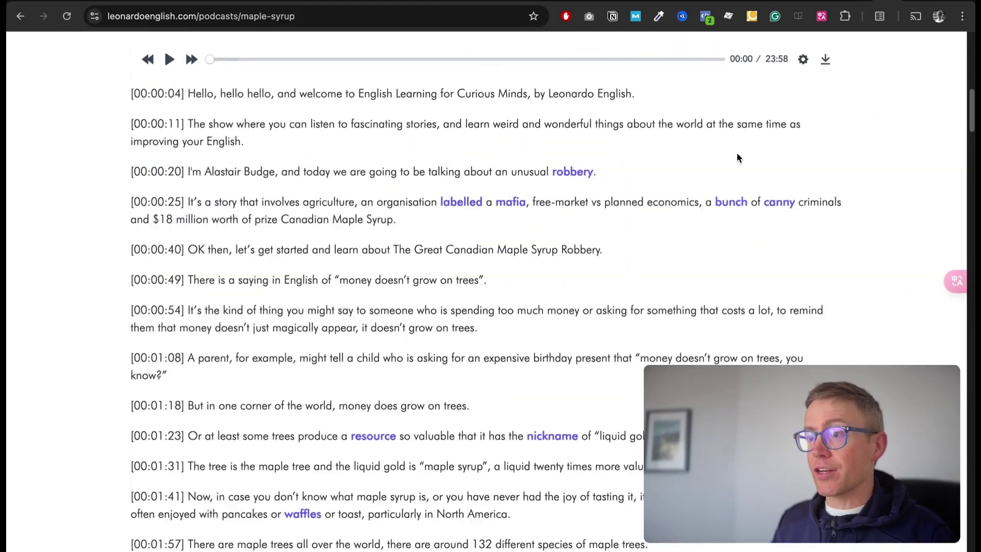
pyautogui.scroll(-1, 343, 277)
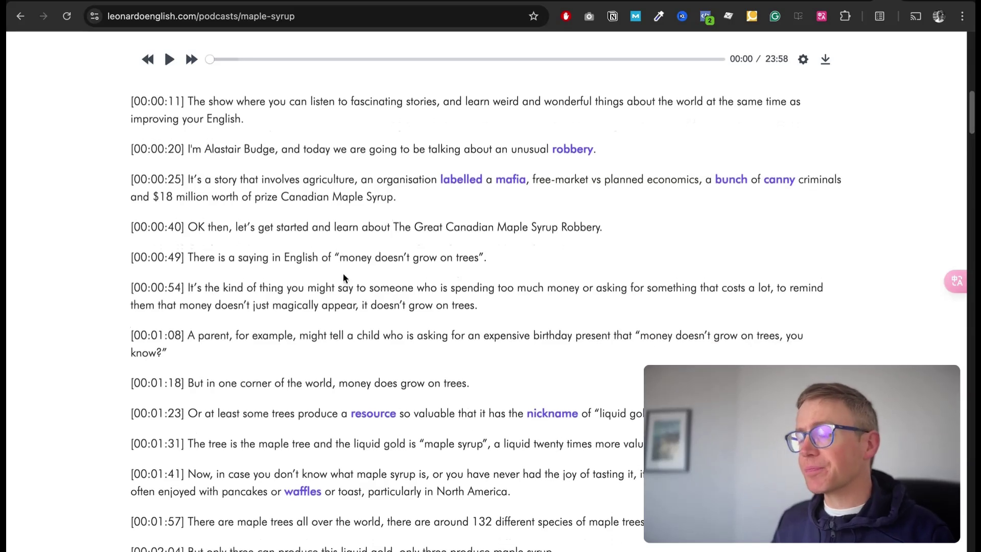
pyautogui.click(821, 16)
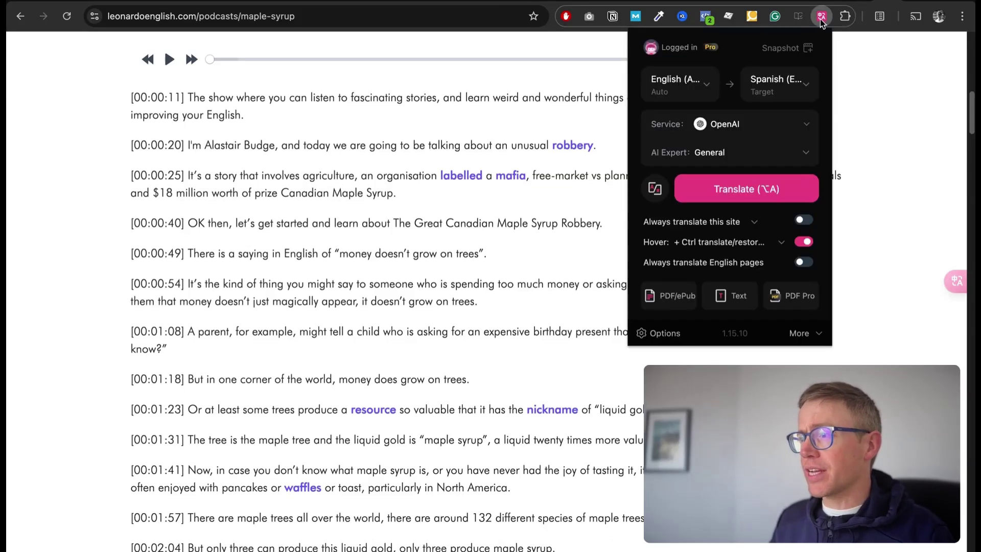
# Translate the podcast transcript into Spanish and scroll through the bilingual lines.
pyautogui.click(736, 189)
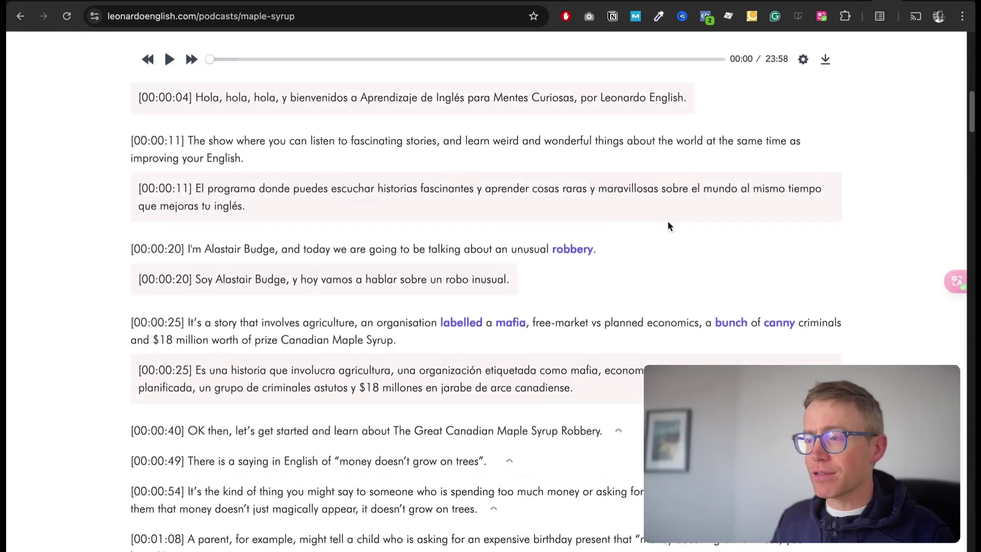
pyautogui.scroll(3, 678, 219)
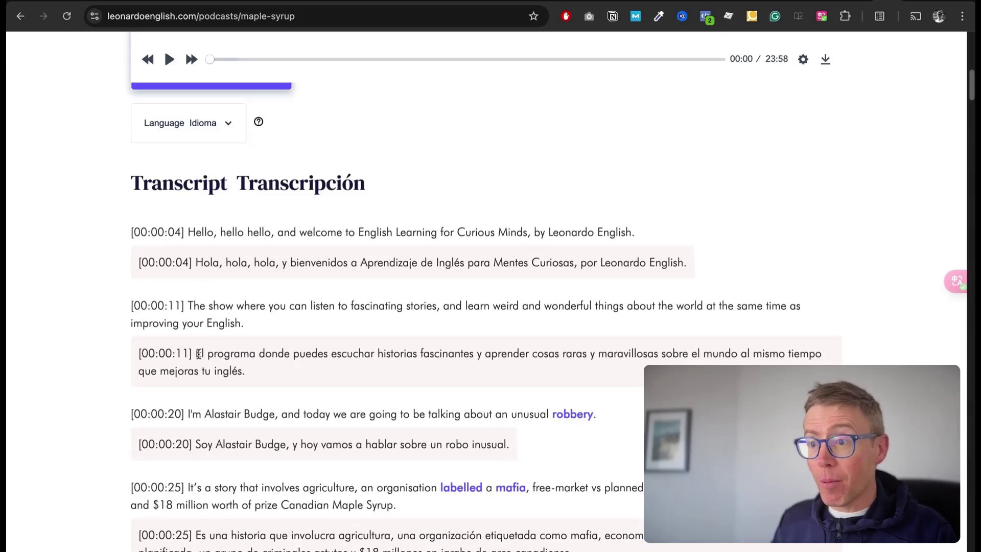
pyautogui.scroll(-3, 197, 353)
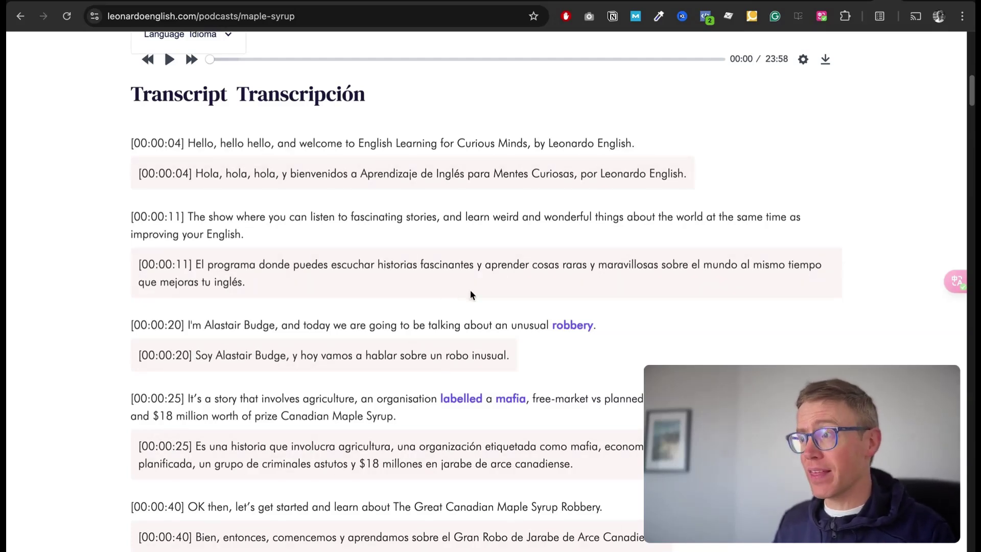
pyautogui.click(823, 17)
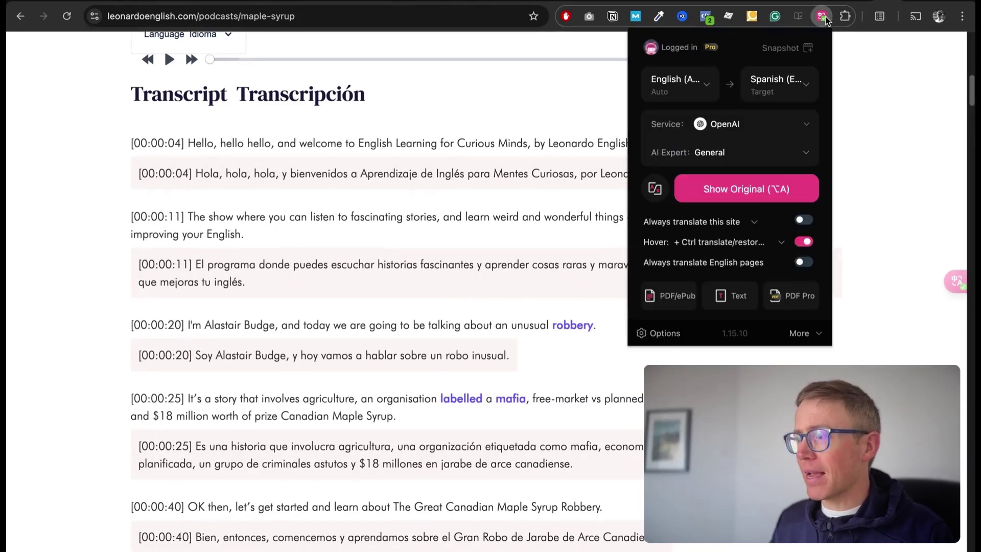
pyautogui.click(852, 210)
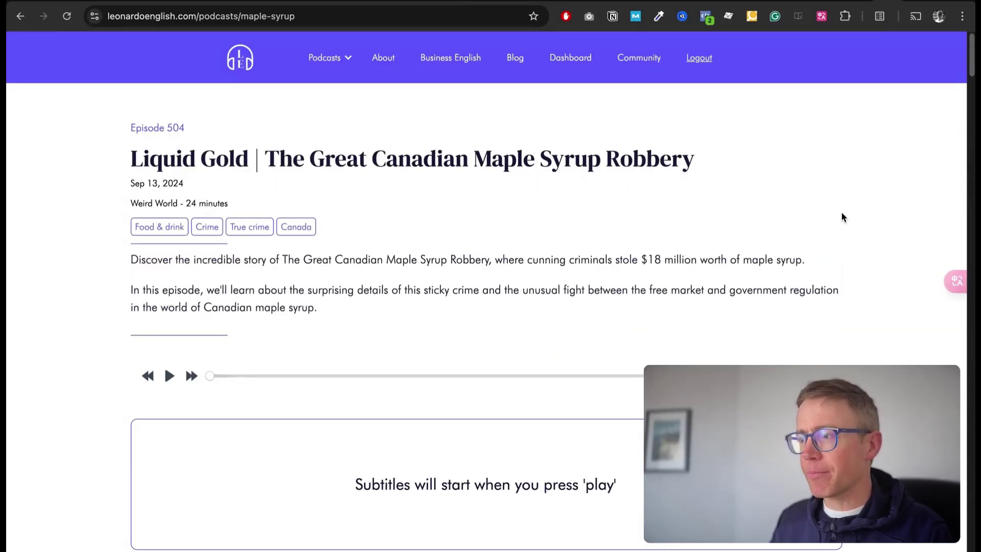
pyautogui.scroll(-6, 842, 212)
pyautogui.click(820, 16)
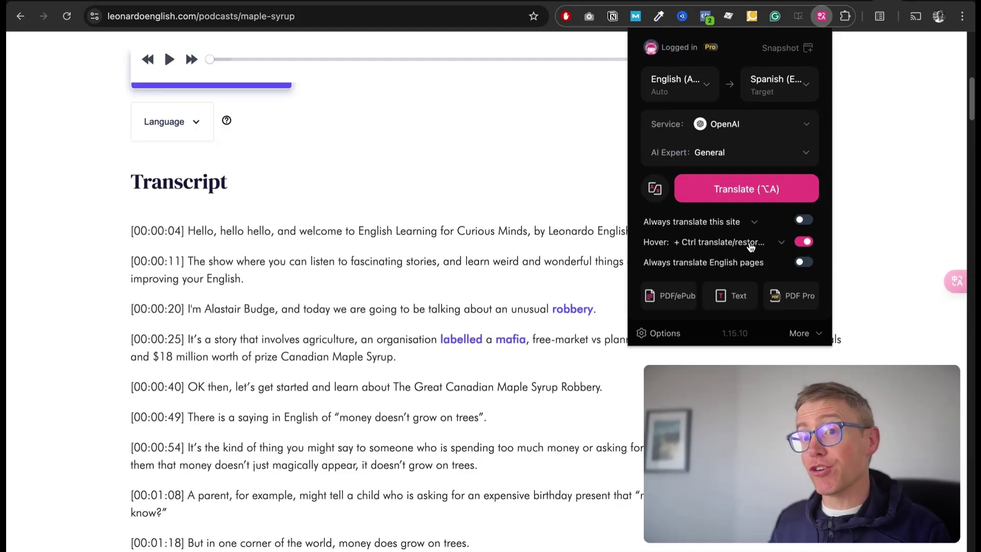
pyautogui.click(862, 207)
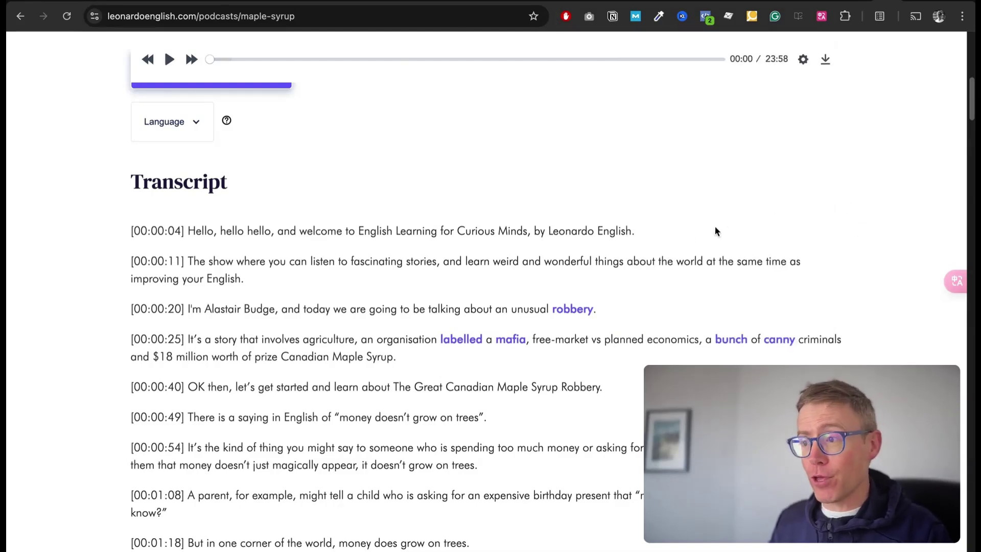
pyautogui.moveTo(585, 226)
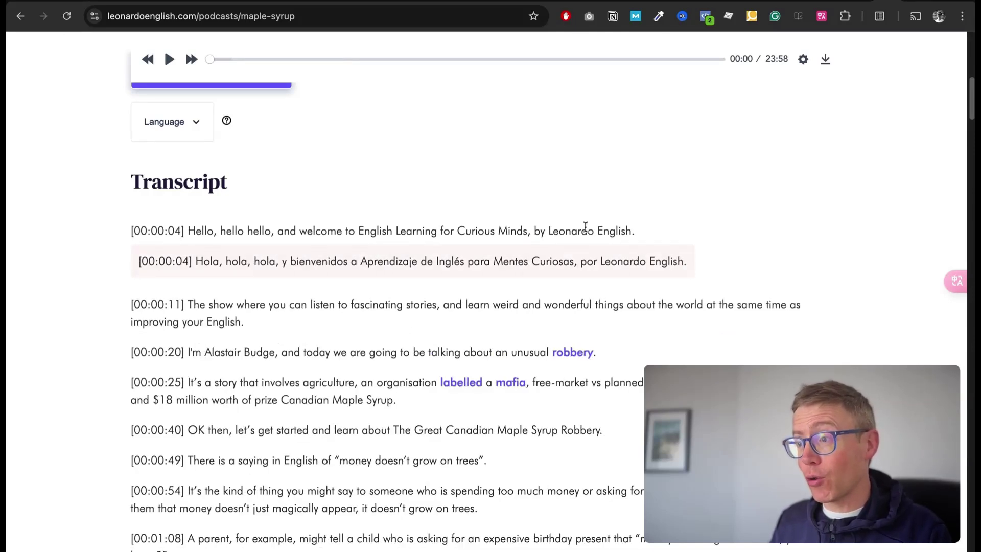
pyautogui.moveTo(569, 305)
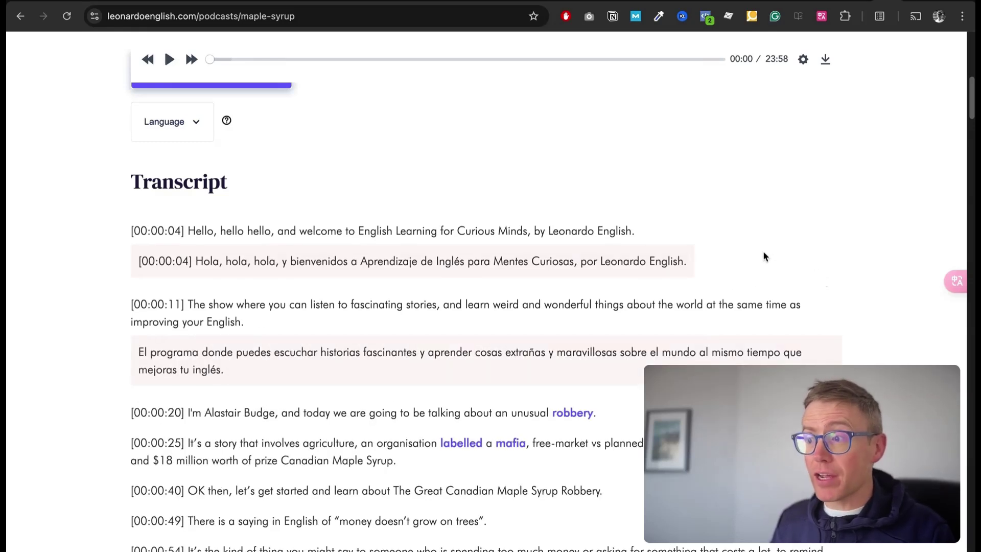
pyautogui.hotkey('alt', 'a')
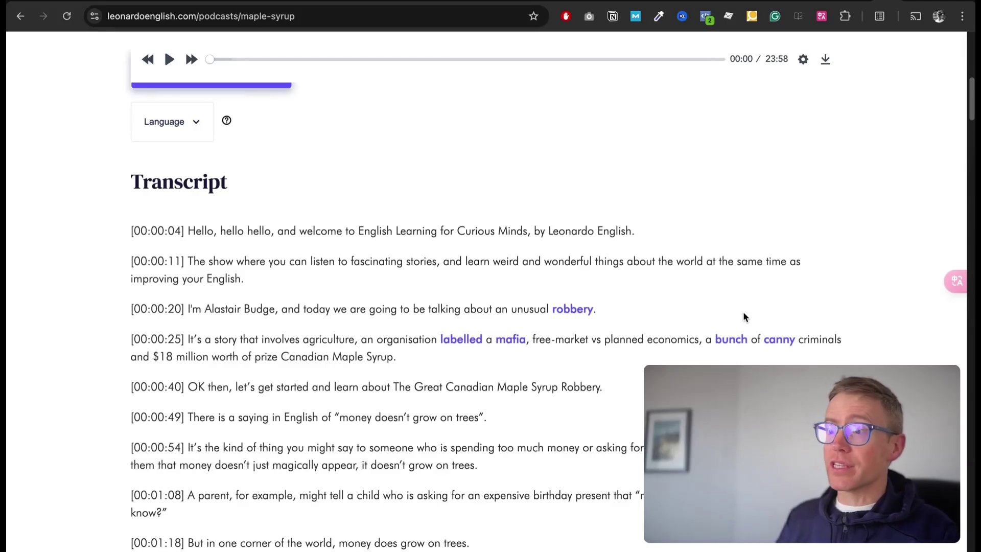
# Skip the podcast to 02:39 and translate the opening transcript line into Spanish.
pyautogui.scroll(5, 792, 287)
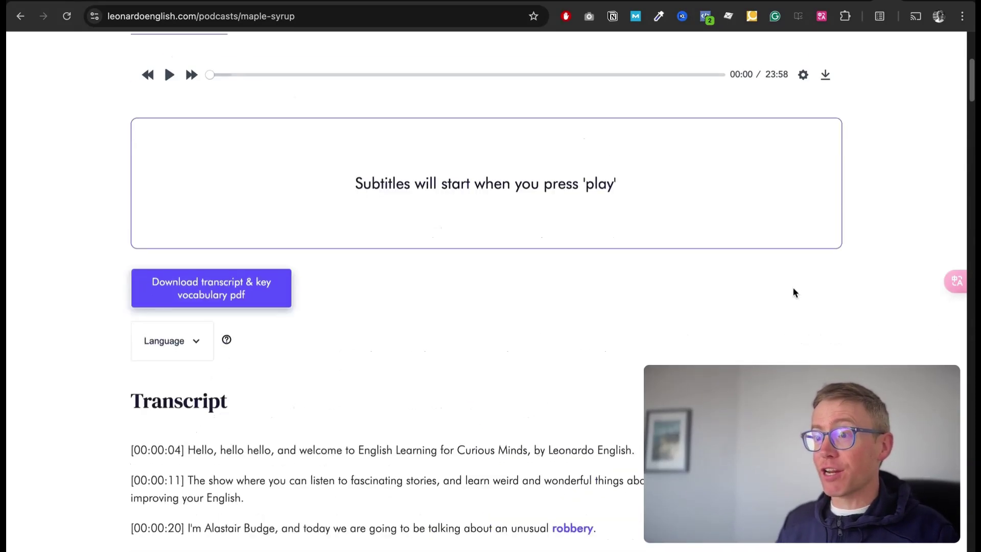
pyautogui.scroll(-1, 764, 307)
pyautogui.moveTo(230, 59); pyautogui.dragTo(265, 58)
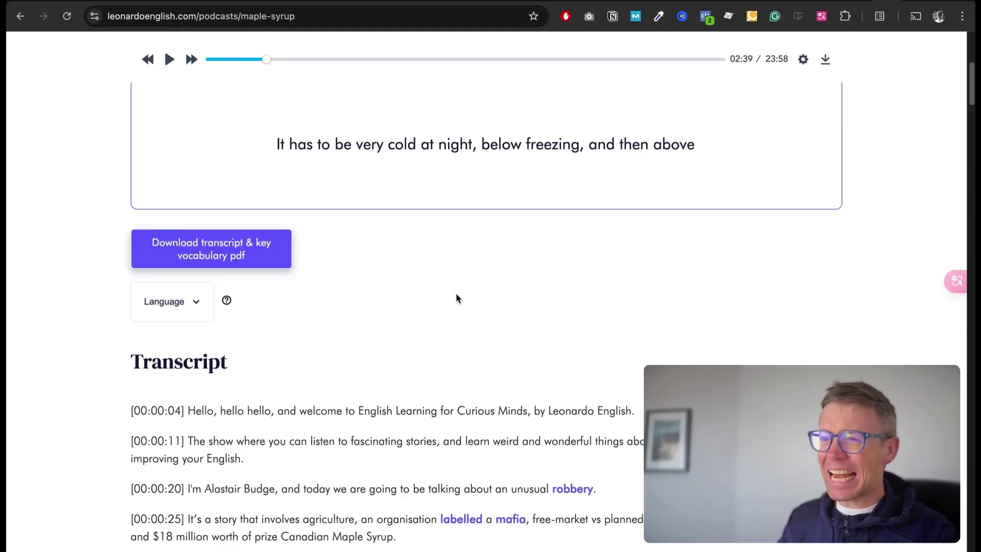
pyautogui.scroll(-1, 456, 295)
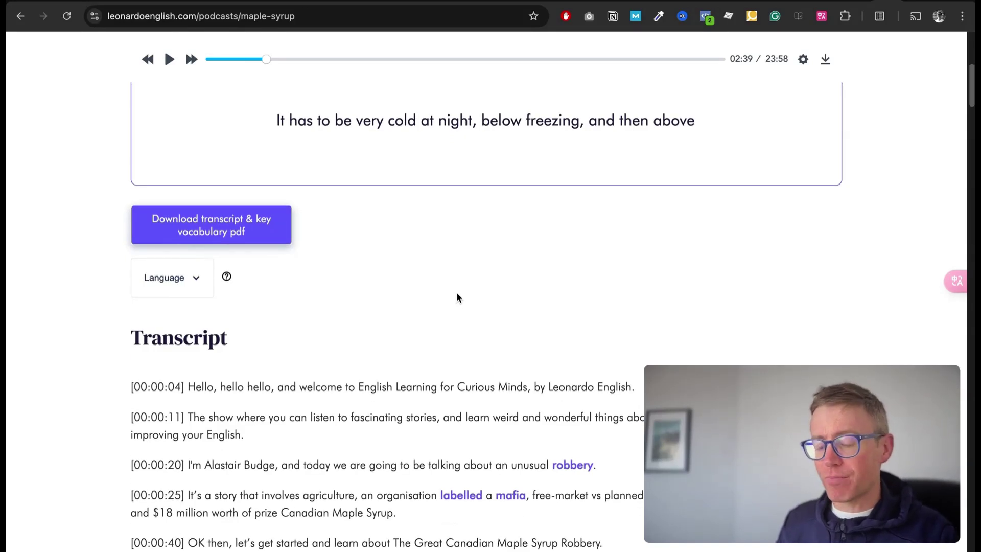
pyautogui.doubleClick(445, 387)
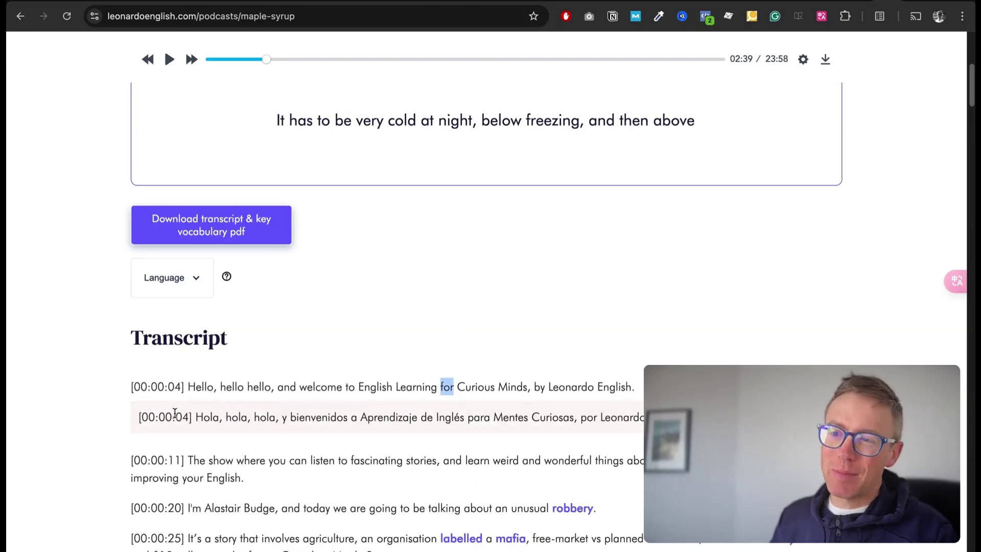
# Scroll down and translate the [00:07:28] transcript paragraph into Spanish.
pyautogui.scroll(-15, 395, 386)
pyautogui.scroll(-3, 394, 386)
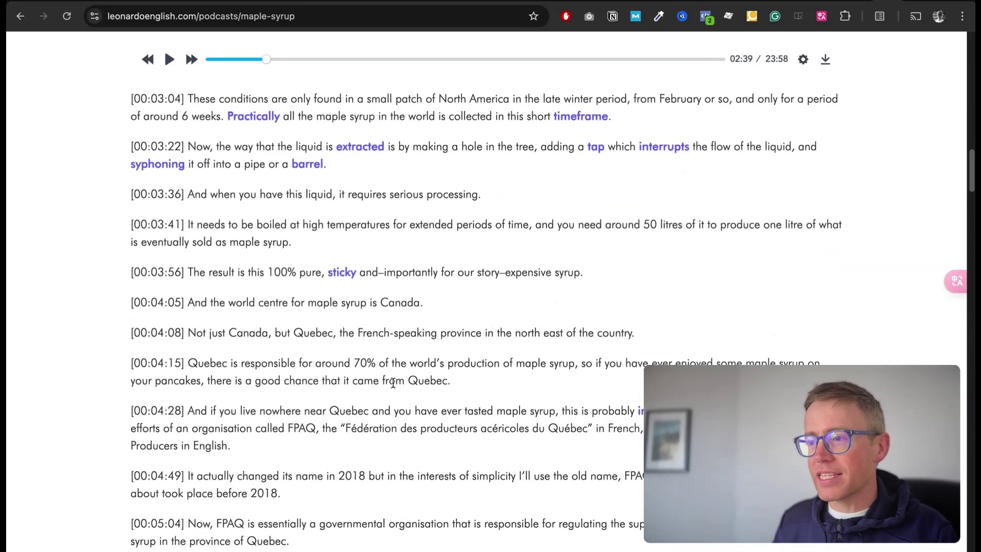
pyautogui.scroll(-8, 915, 348)
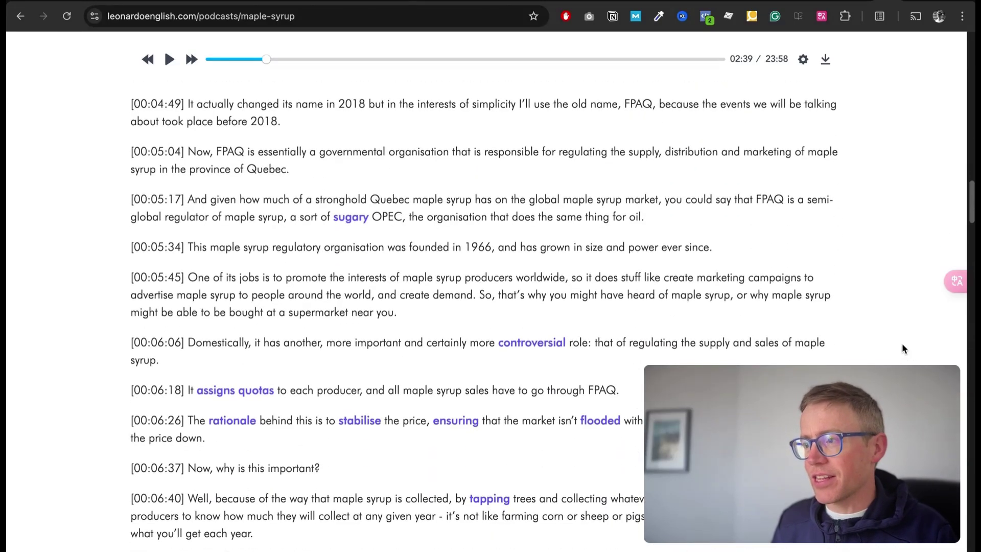
pyautogui.scroll(-4, 902, 343)
pyautogui.scroll(-3, 902, 348)
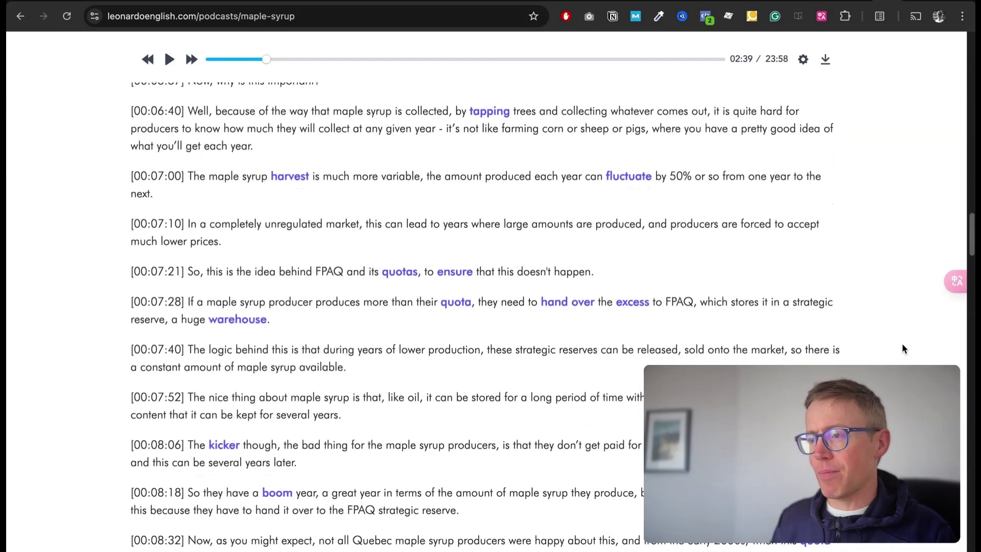
pyautogui.click(317, 306)
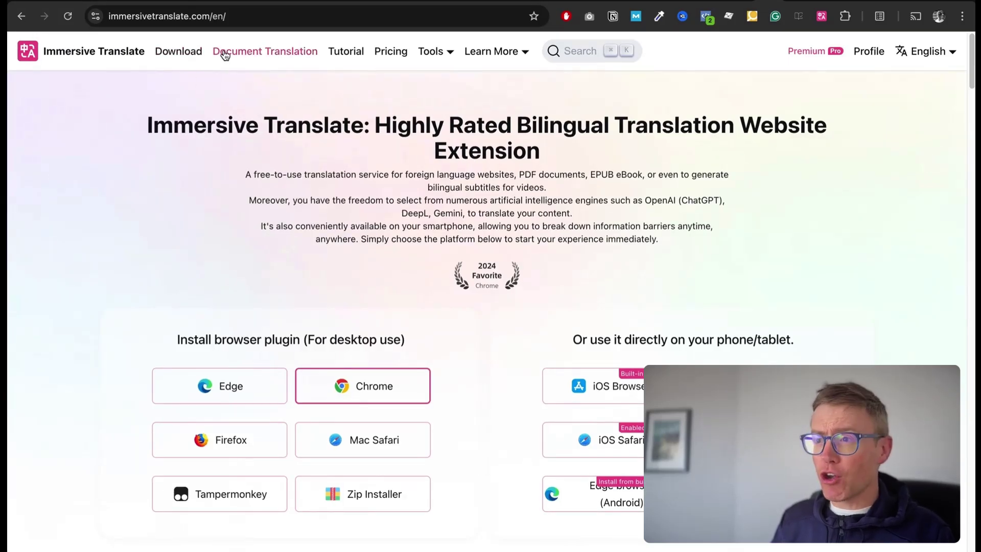
# Scroll through the immersivetranslate.com feature sections, then go to the Chrome Web Store Favourites of 2024 tab.
pyautogui.scroll(-10, 347, 167)
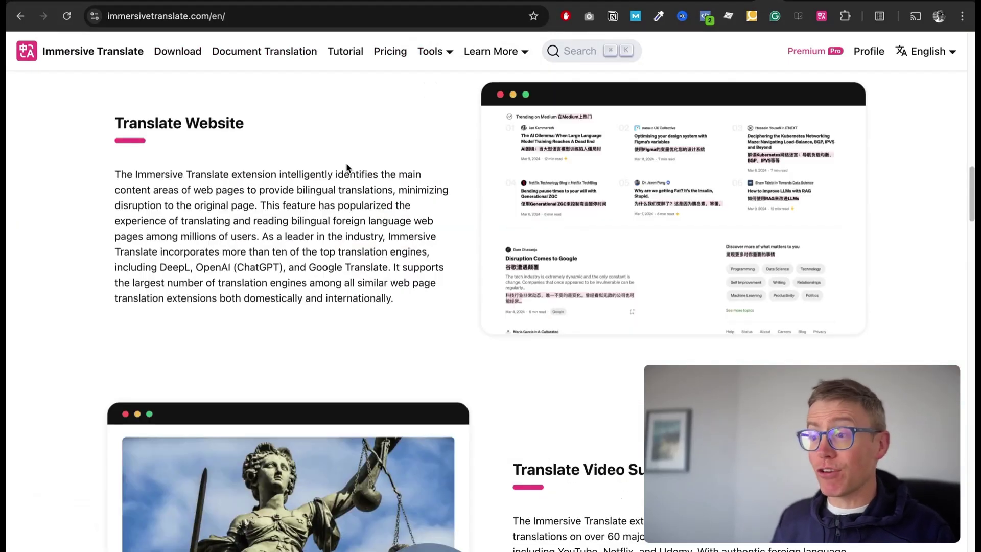
pyautogui.scroll(-6, 347, 168)
pyautogui.scroll(-10, 580, 226)
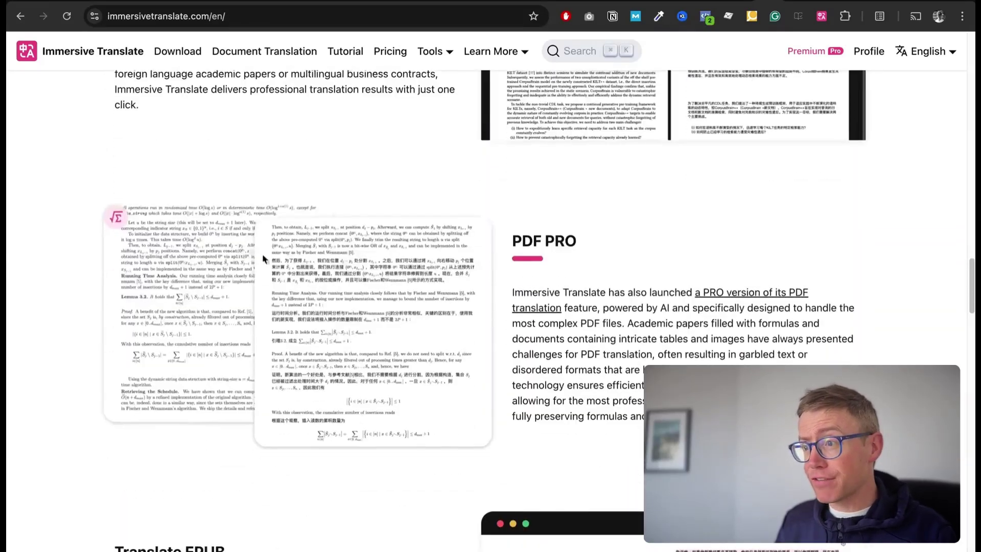
pyautogui.scroll(-10, 251, 251)
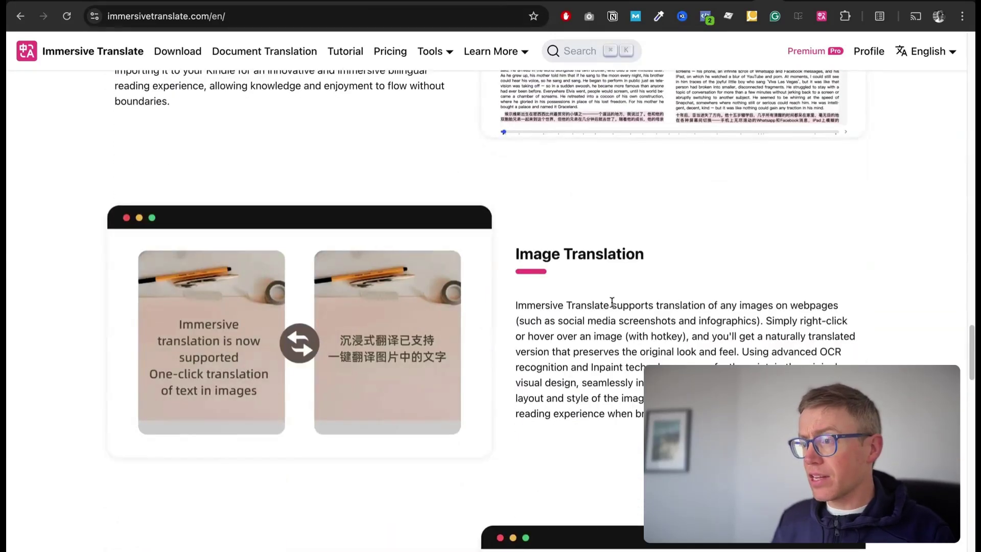
pyautogui.scroll(-8, 611, 302)
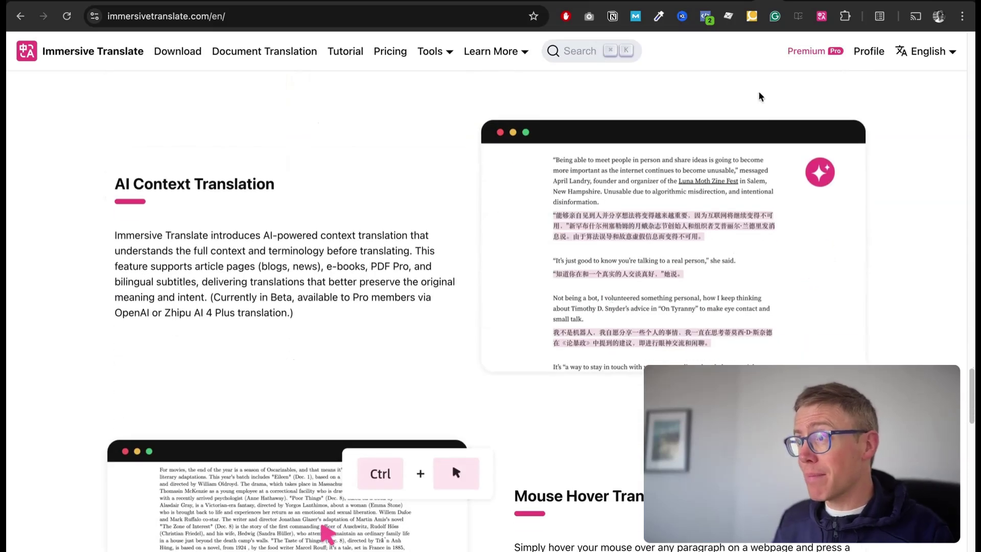
pyautogui.scroll(1, 790, 94)
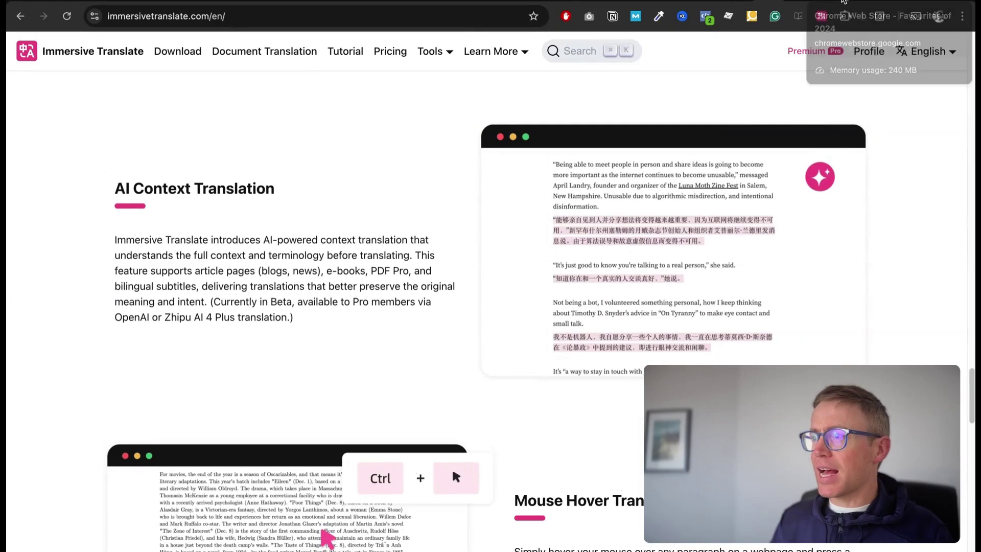
pyautogui.click(843, 2)
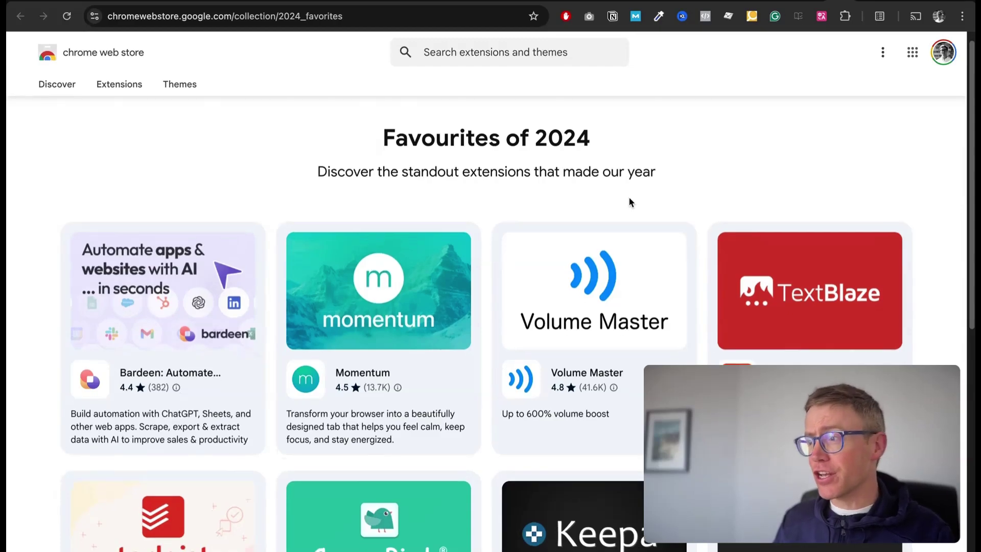
pyautogui.scroll(-9, 629, 202)
pyautogui.scroll(-2, 633, 204)
pyautogui.scroll(8, 700, 337)
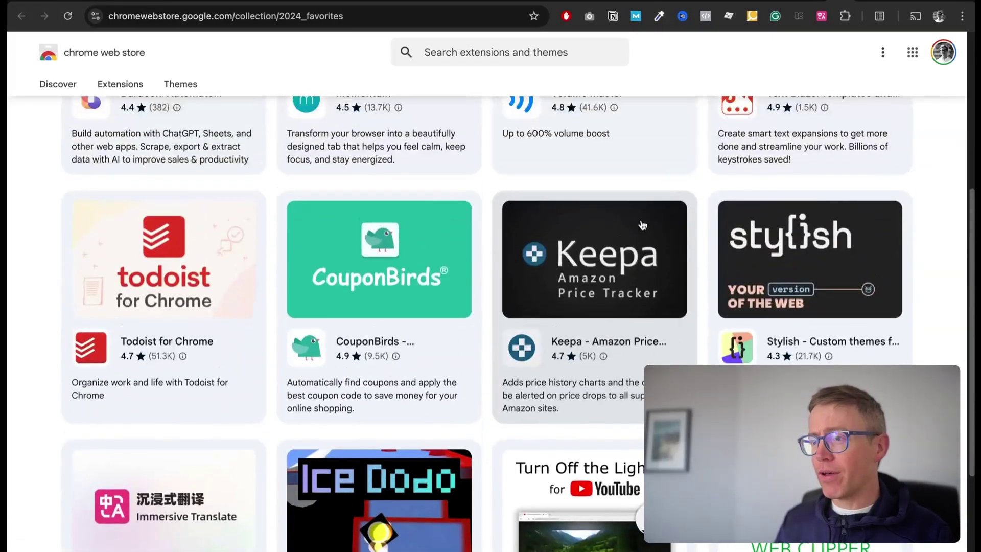
pyautogui.scroll(2, 700, 342)
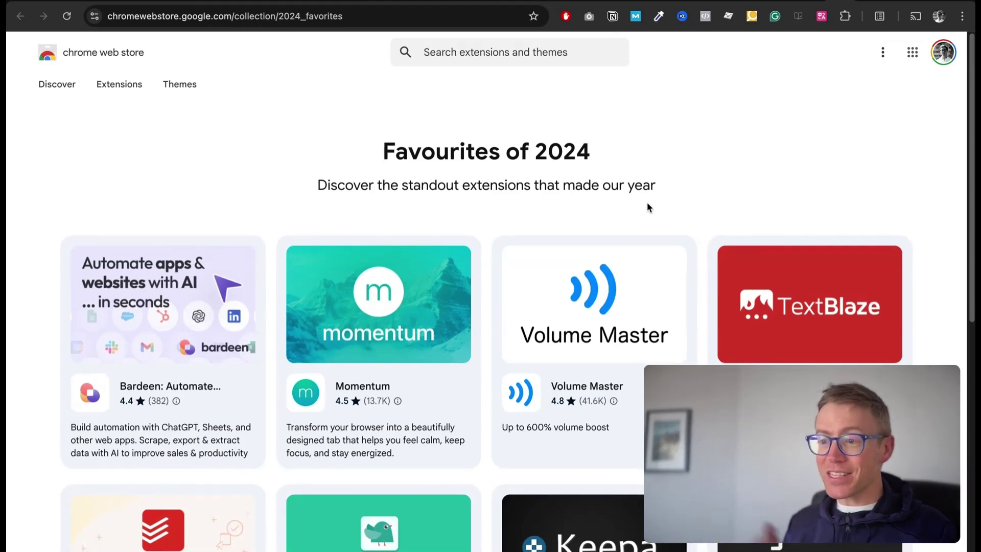
pyautogui.scroll(-10, 457, 264)
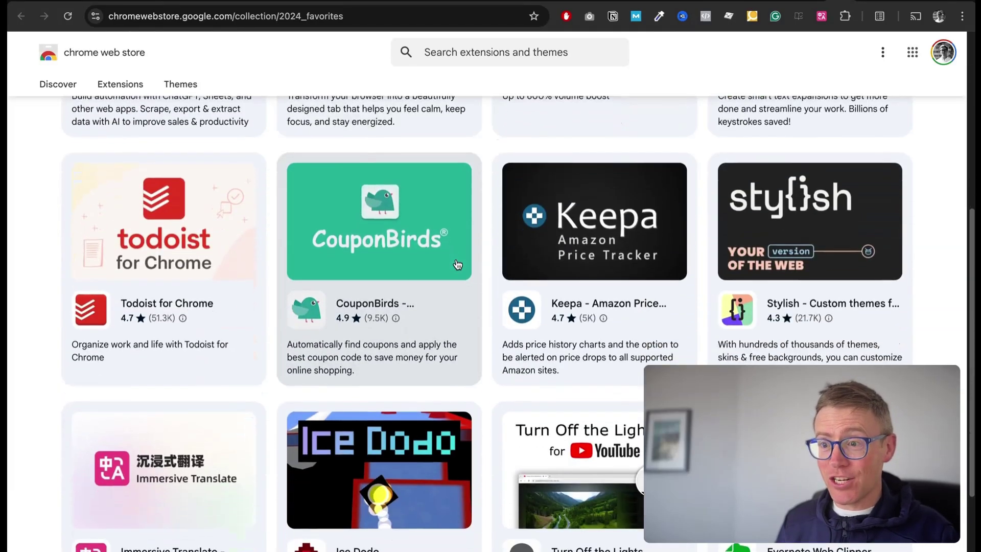
pyautogui.scroll(10, 457, 264)
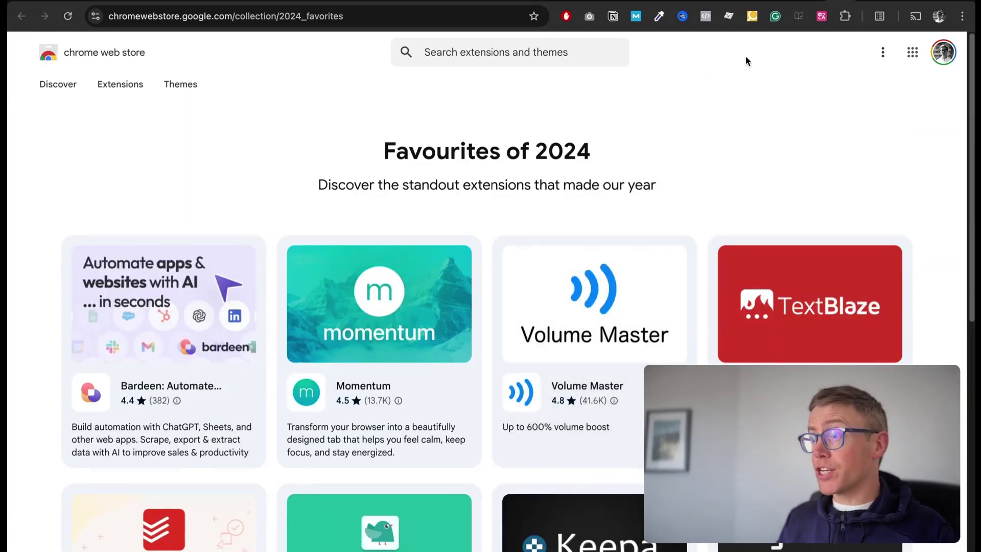
# Open the pricing page and inspect the Annual Pro plan's AI translation services list.
pyautogui.click(798, 2)
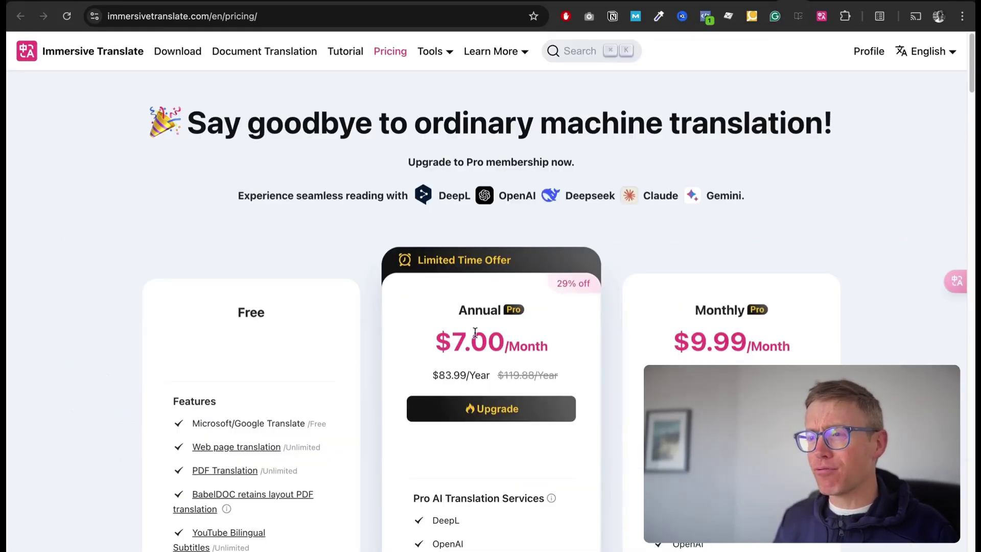
pyautogui.scroll(-4, 442, 343)
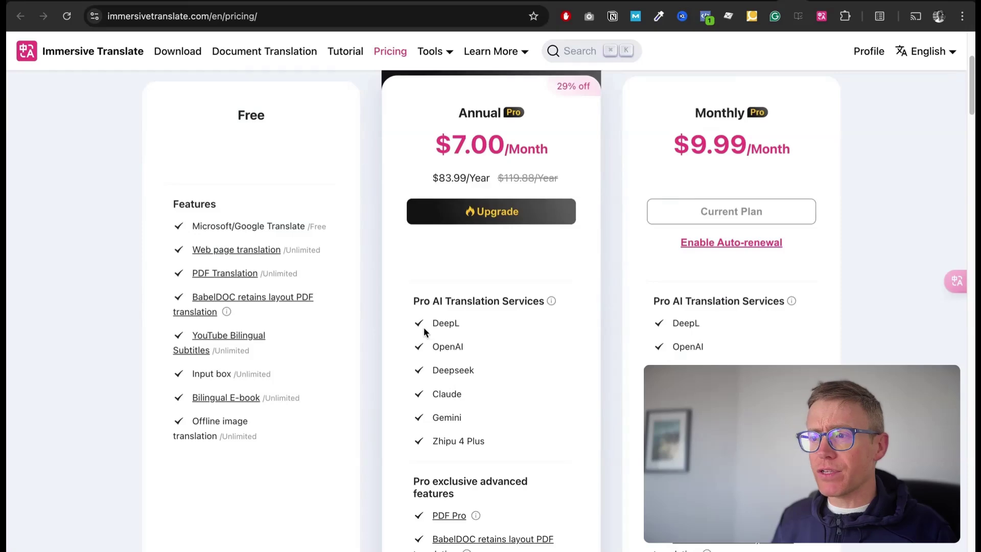
pyautogui.moveTo(415, 325); pyautogui.dragTo(413, 301)
pyautogui.click(407, 306)
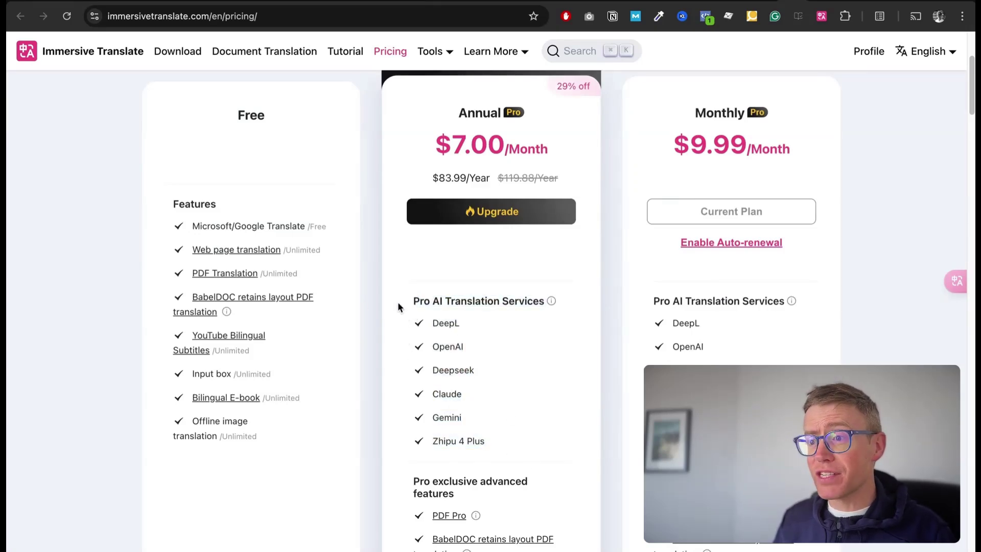
pyautogui.scroll(2, 263, 300)
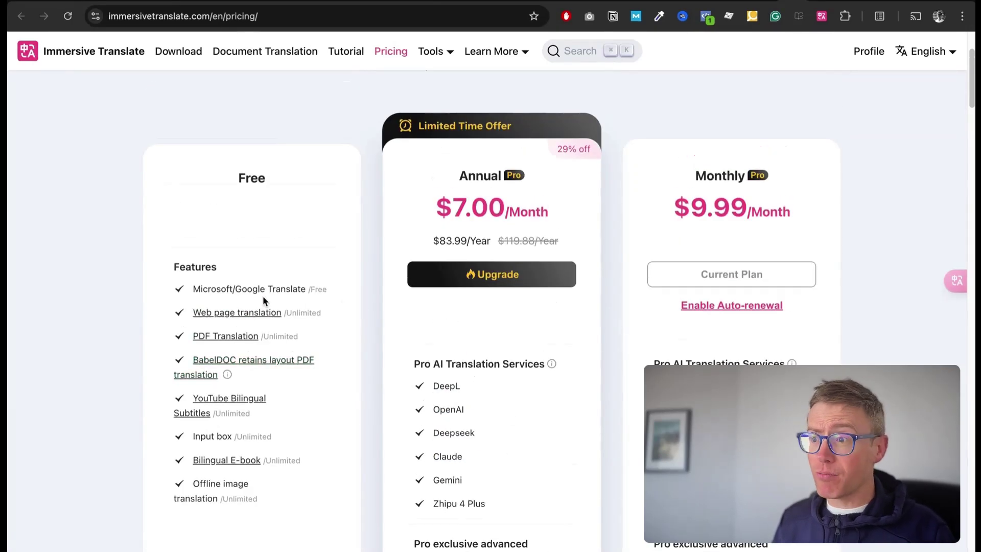